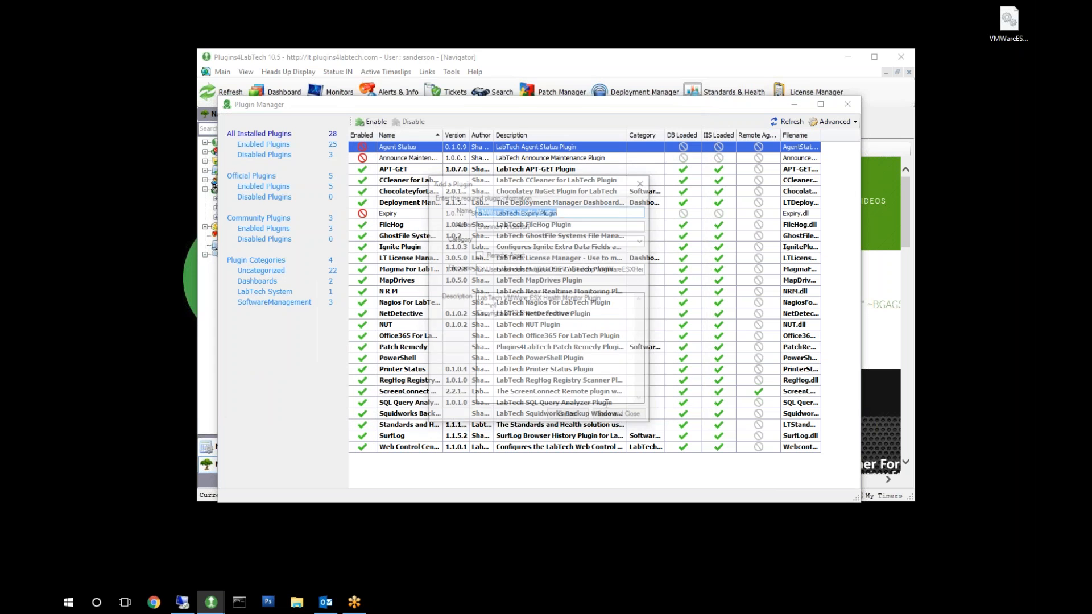
Save the new VMWare ESX Health Monitor plugin entry and enable that plugin in the Plugin Manager.
{"action": "left_click", "coordinate": [620, 418]}
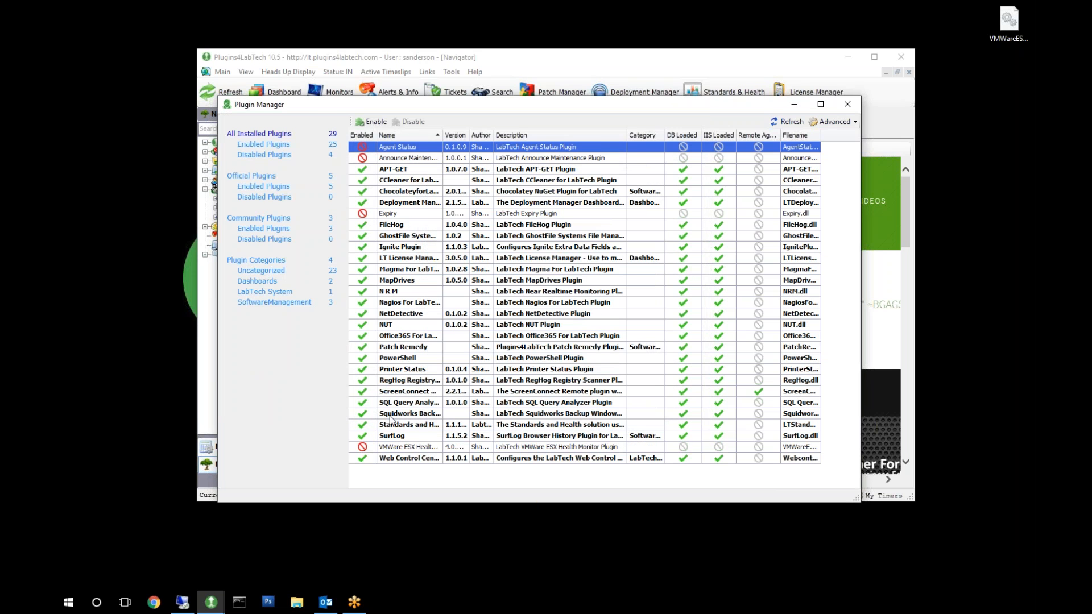
{"action": "right_click", "coordinate": [413, 451]}
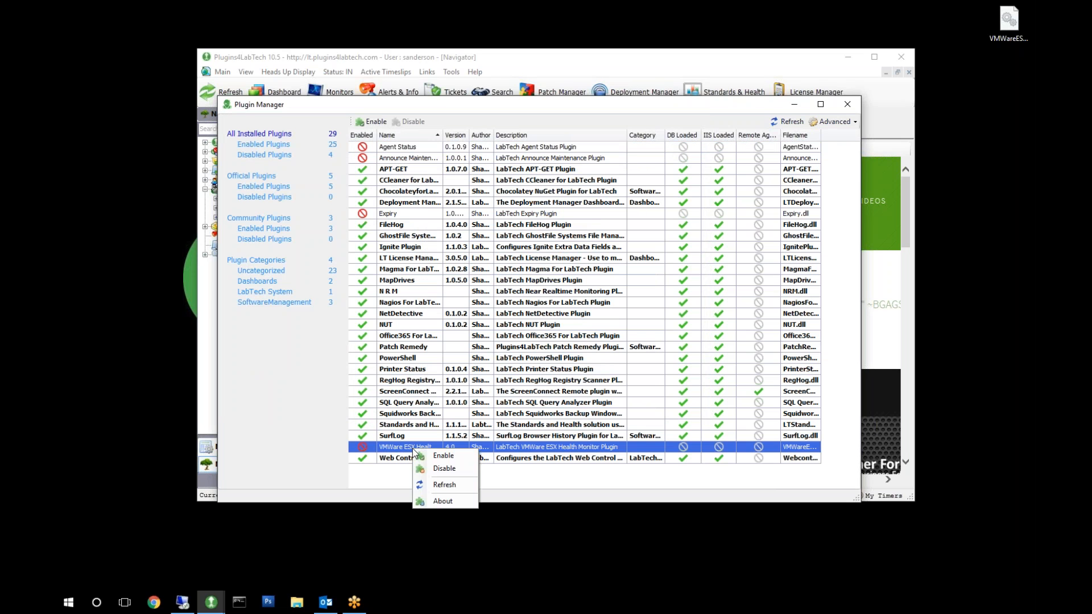
{"action": "left_click", "coordinate": [451, 457]}
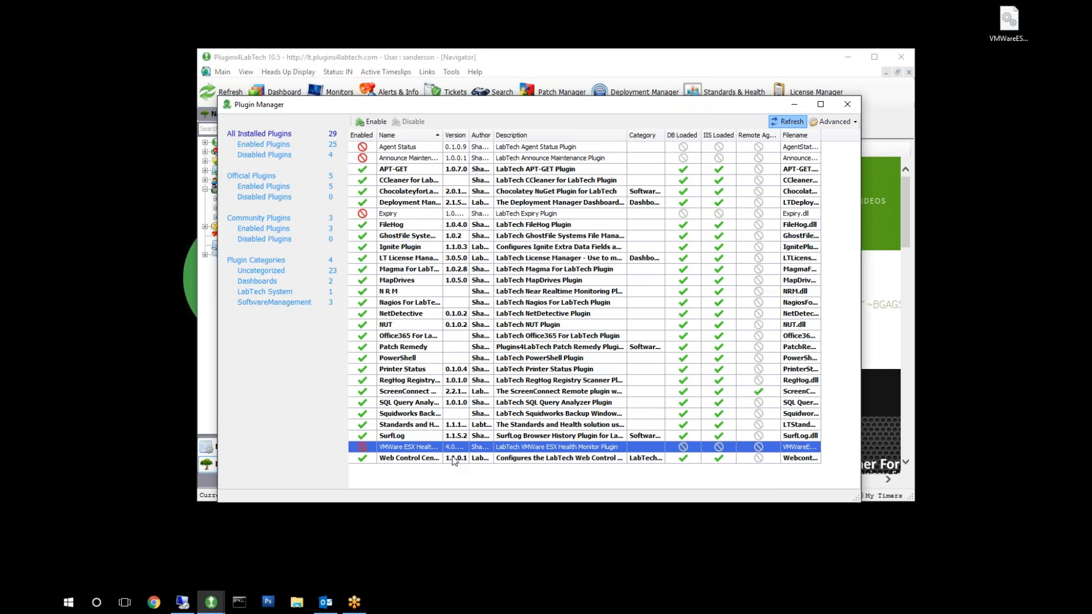
Reload the DBAgent plugins and confirm the database agent restart.
{"action": "left_click", "coordinate": [841, 119]}
{"action": "mouse_move", "coordinate": [853, 136]}
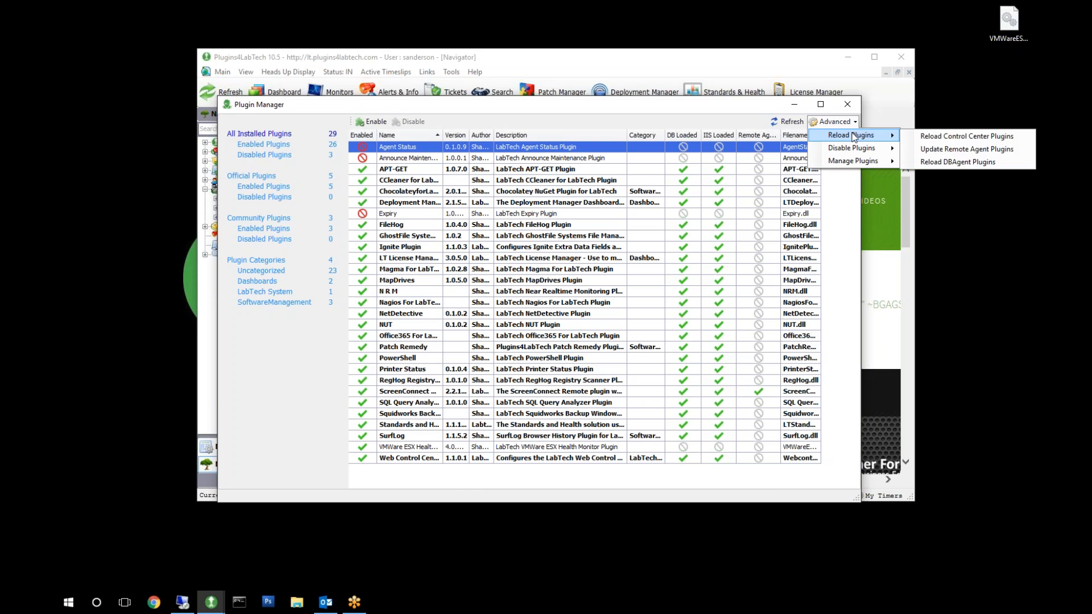
{"action": "left_click", "coordinate": [994, 162]}
{"action": "left_click", "coordinate": [568, 346]}
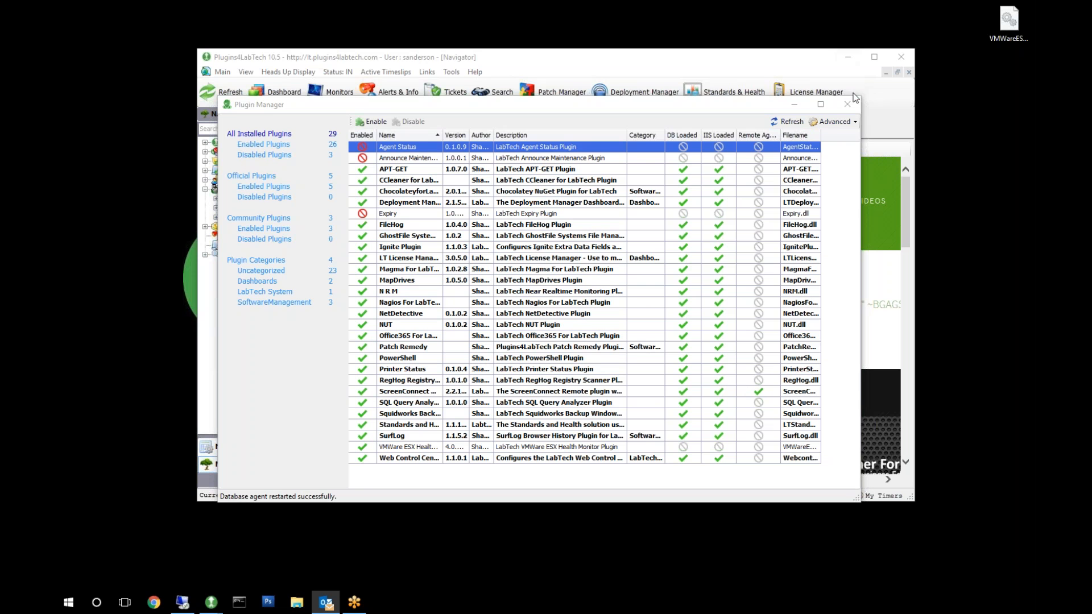
Close the Plugin Manager and the Control Center, restart the Control Center and log in with the remembered credentials.
{"action": "left_click", "coordinate": [847, 104]}
{"action": "left_click", "coordinate": [905, 56]}
{"action": "left_click", "coordinate": [568, 344]}
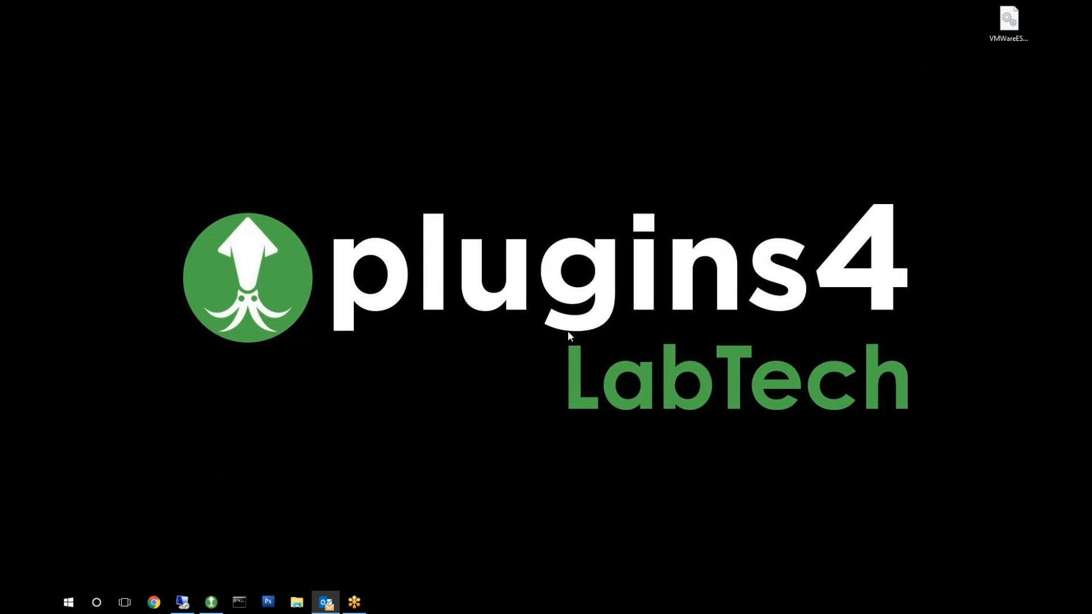
{"action": "left_click", "coordinate": [208, 606]}
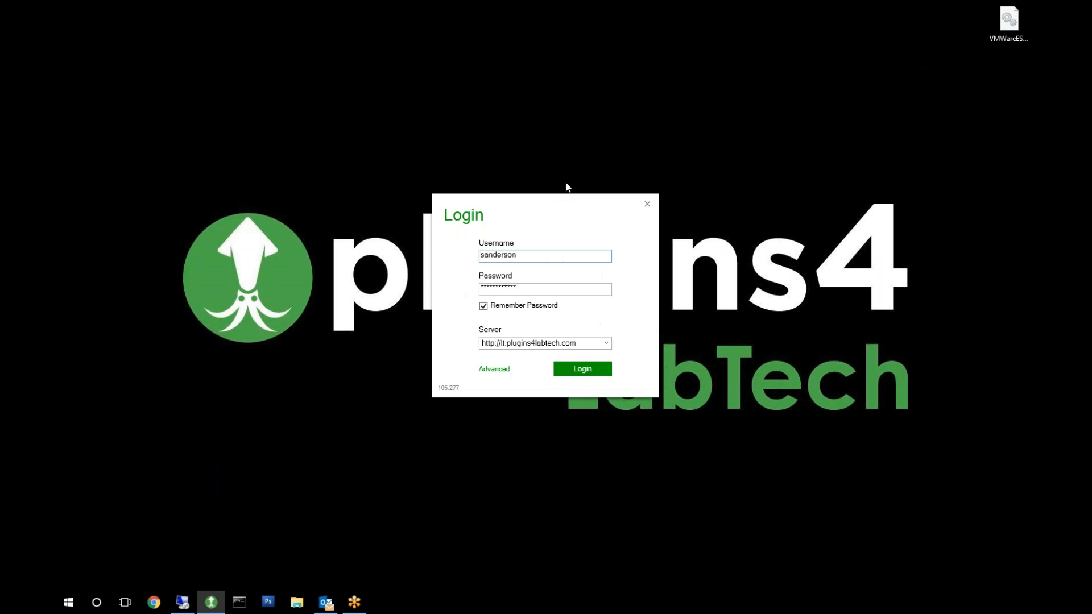
{"action": "left_click", "coordinate": [589, 370]}
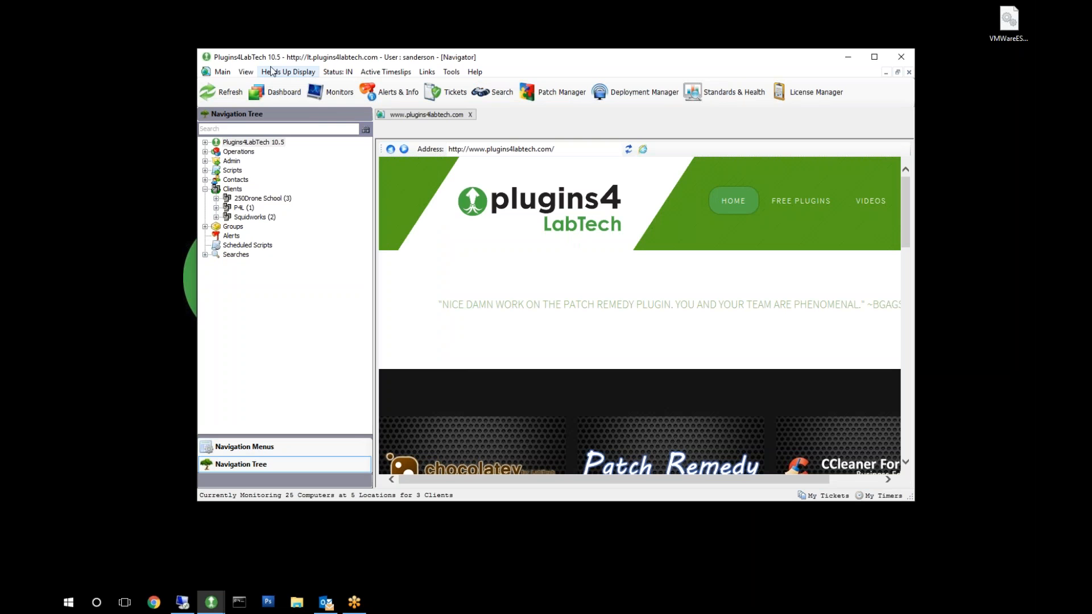
Open the global ESX Health Monitor settings, examine the available scan cycle intervals and close the window.
{"action": "left_click", "coordinate": [249, 74]}
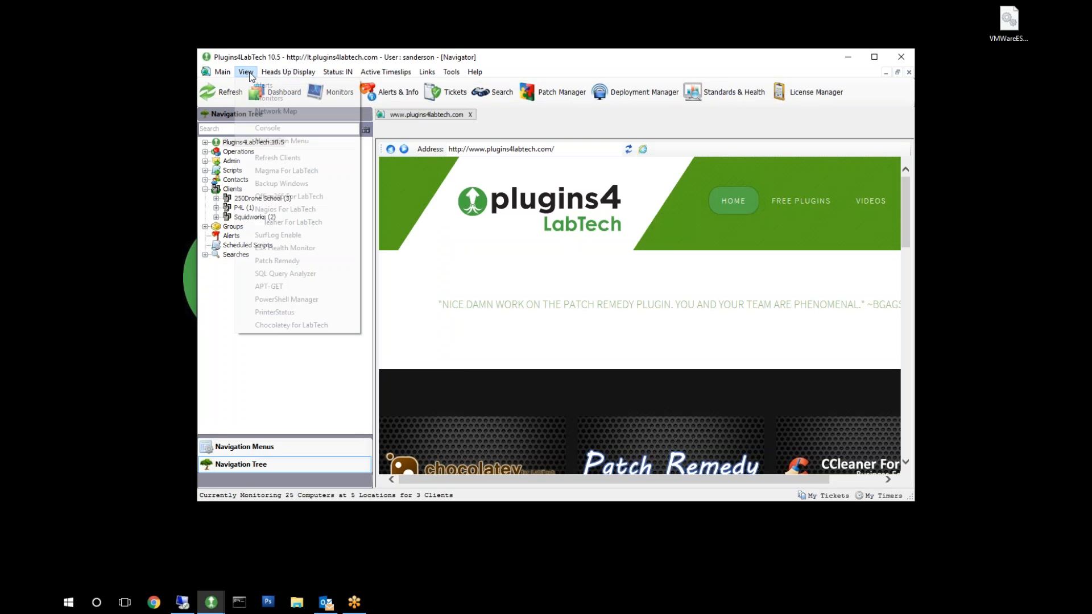
{"action": "left_click", "coordinate": [312, 250]}
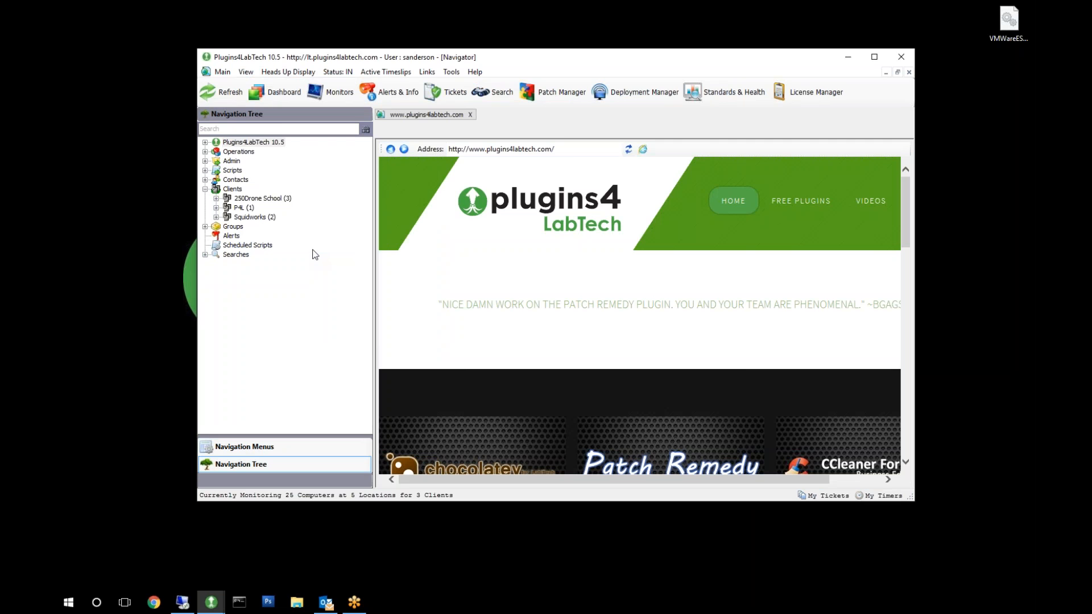
{"action": "mouse_move", "coordinate": [302, 28]}
{"action": "left_mouse_down"}
{"action": "mouse_move", "coordinate": [490, 61]}
{"action": "mouse_move", "coordinate": [515, 47]}
{"action": "left_mouse_up"}
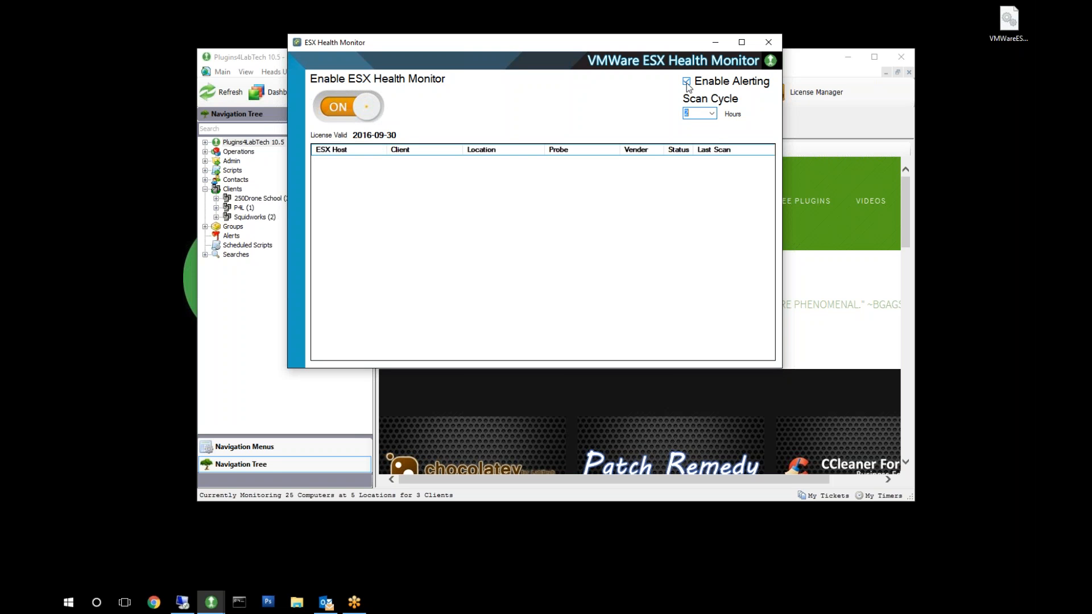
{"action": "left_click", "coordinate": [712, 114]}
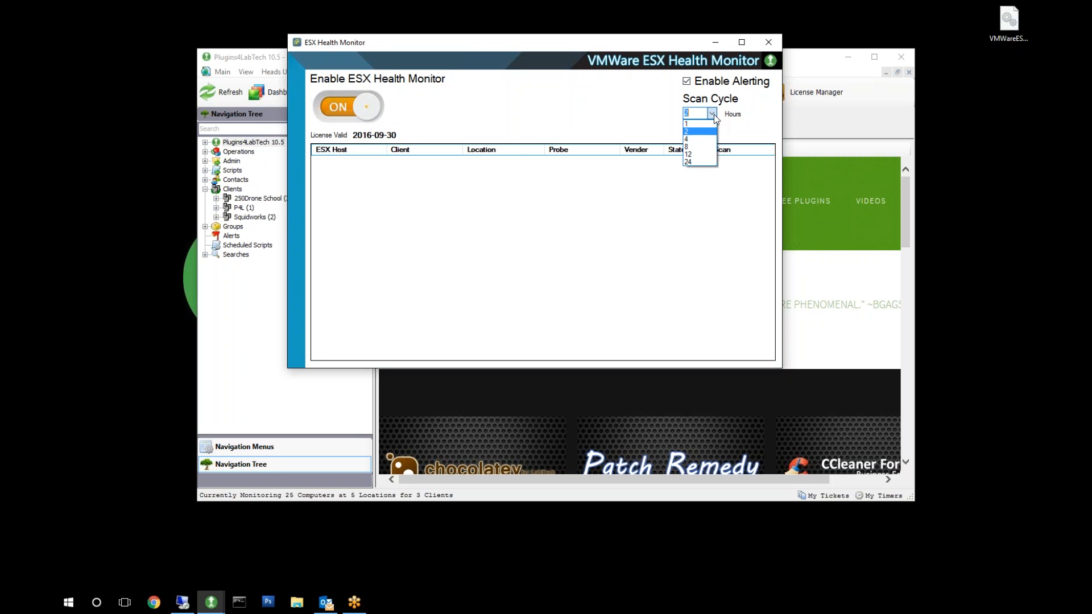
{"action": "left_click", "coordinate": [714, 115]}
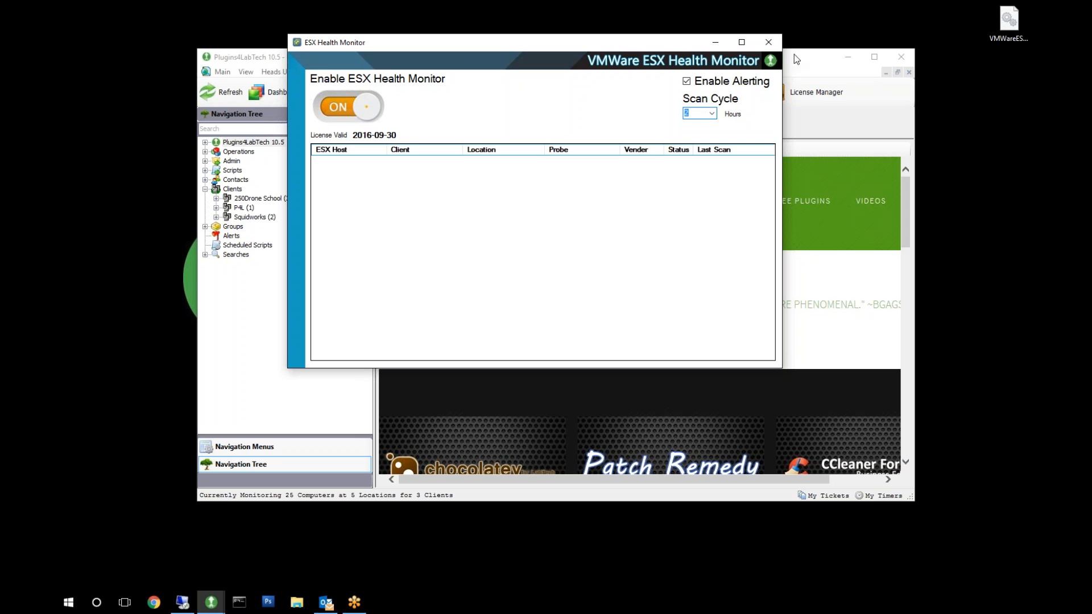
{"action": "left_click", "coordinate": [768, 42]}
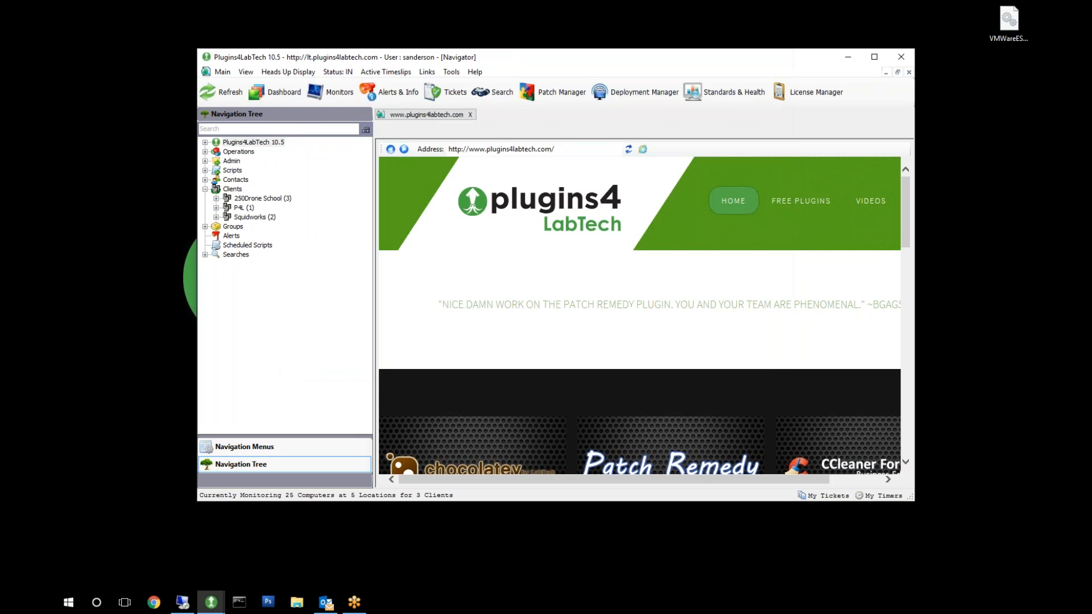
Open the ESX Health Monitor page of client P4L and choose P4LSERVER2008-2 as the CIM probe.
{"action": "double_click", "coordinate": [240, 209]}
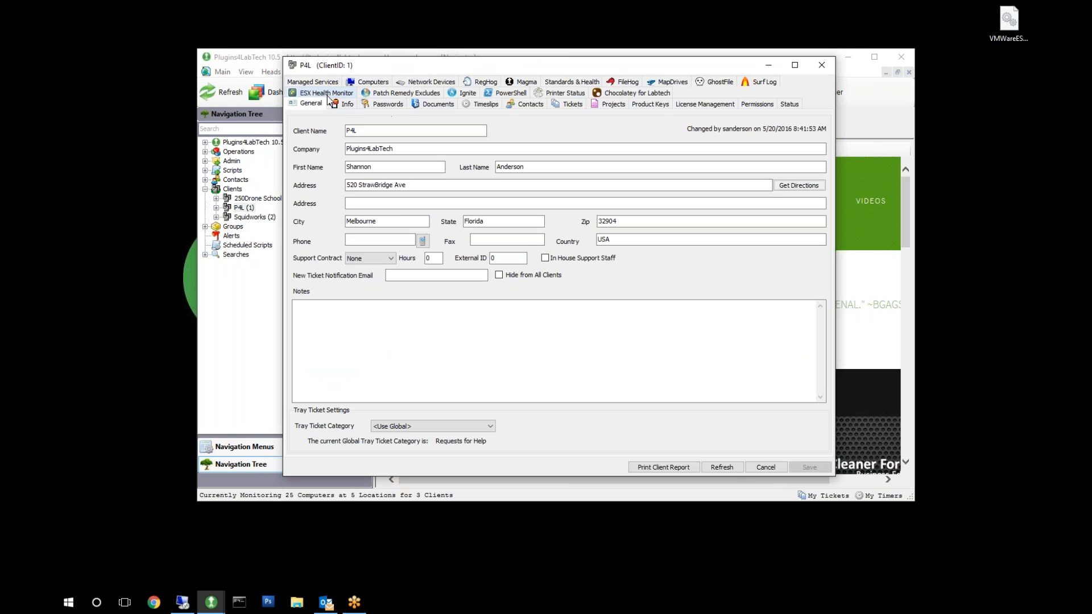
{"action": "left_click", "coordinate": [330, 95]}
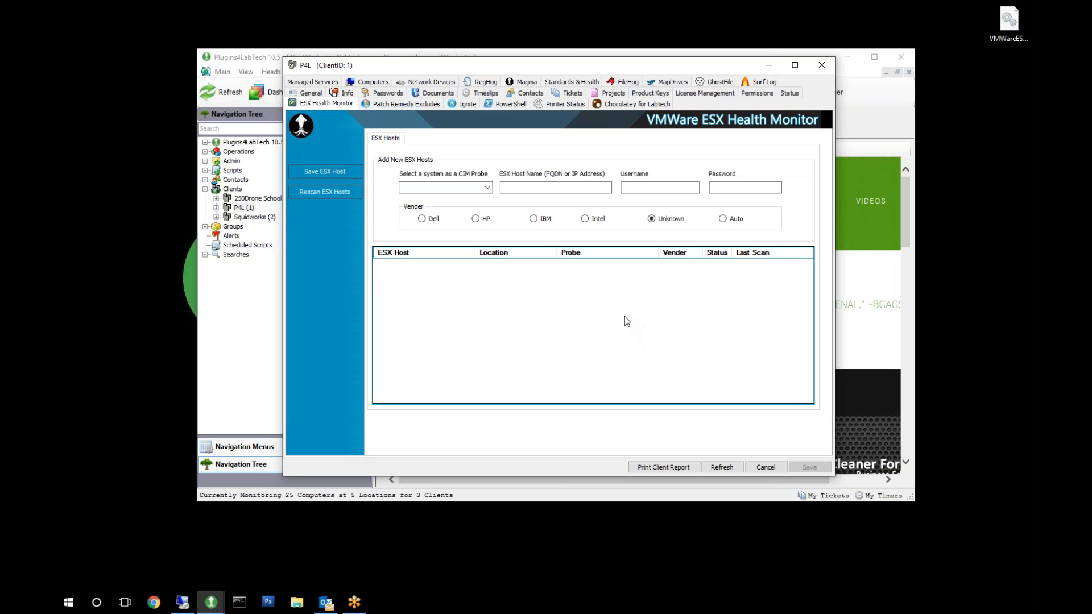
{"action": "left_click", "coordinate": [488, 188]}
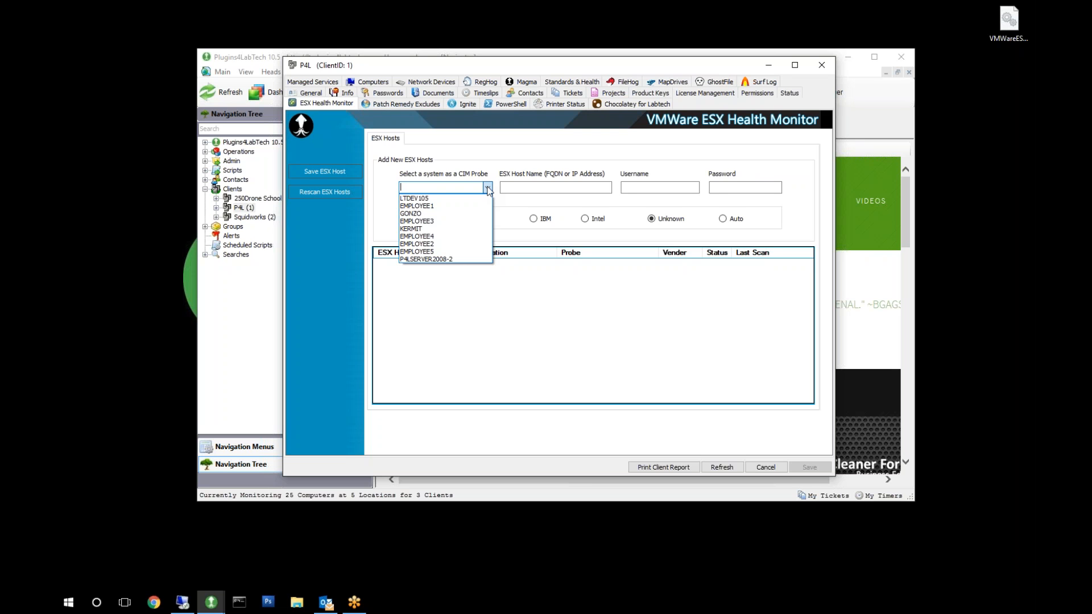
{"action": "left_click", "coordinate": [453, 259]}
Add ESX host 10.100.0.3 with username root, the account password and vendor Dell, and save it.
{"action": "left_click", "coordinate": [538, 187]}
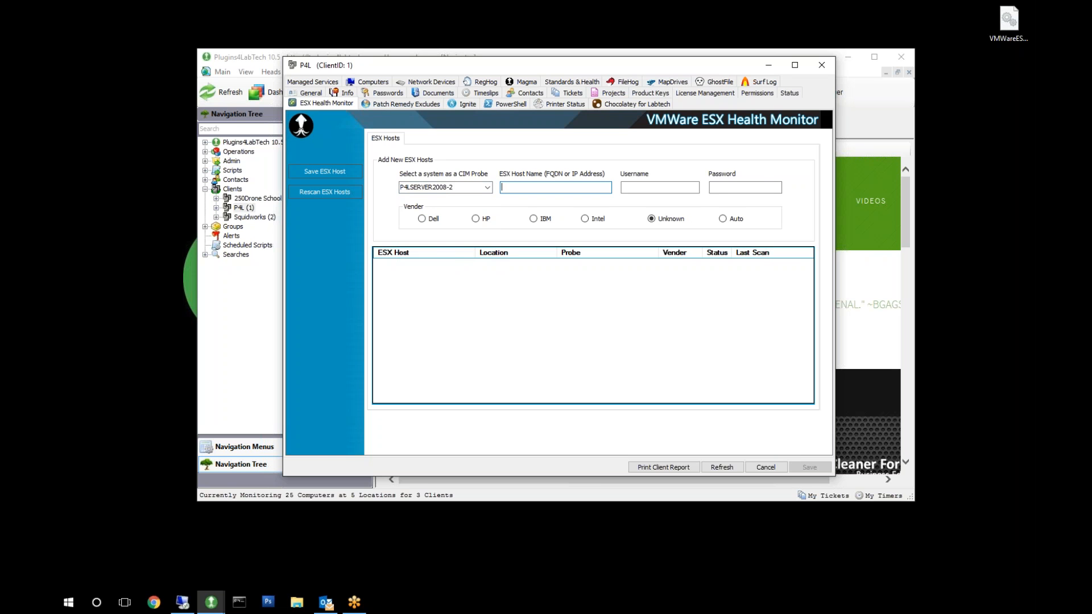
{"action": "type", "text": "10.100.0.3"}
{"action": "left_click", "coordinate": [625, 188]}
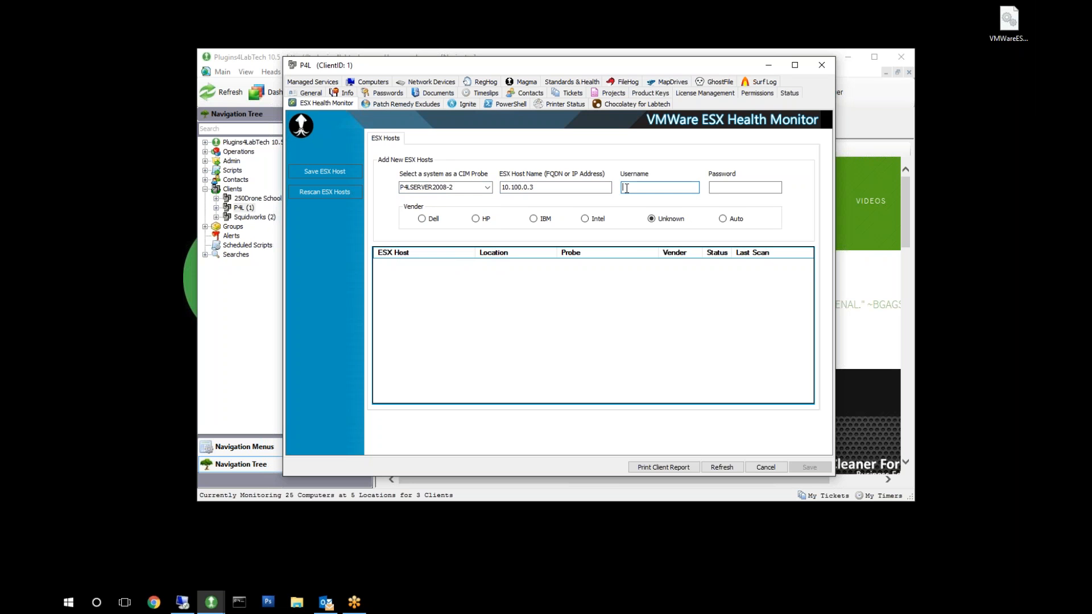
{"action": "type", "text": "root"}
{"action": "left_click", "coordinate": [710, 187]}
{"action": "type", "text": "*********"}
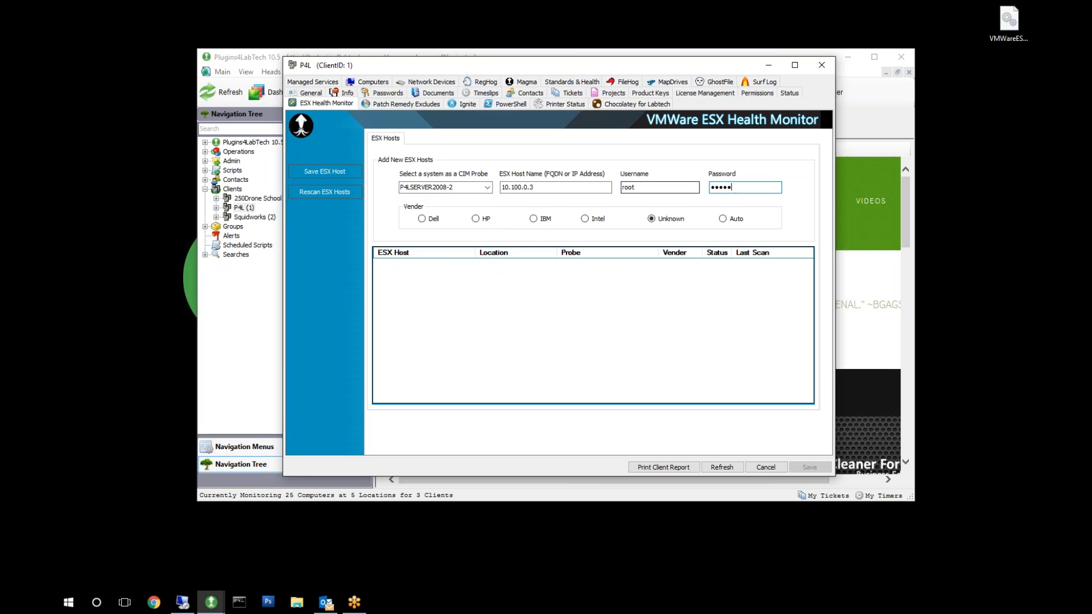
{"action": "type", "text": "*"}
{"action": "left_click", "coordinate": [421, 219]}
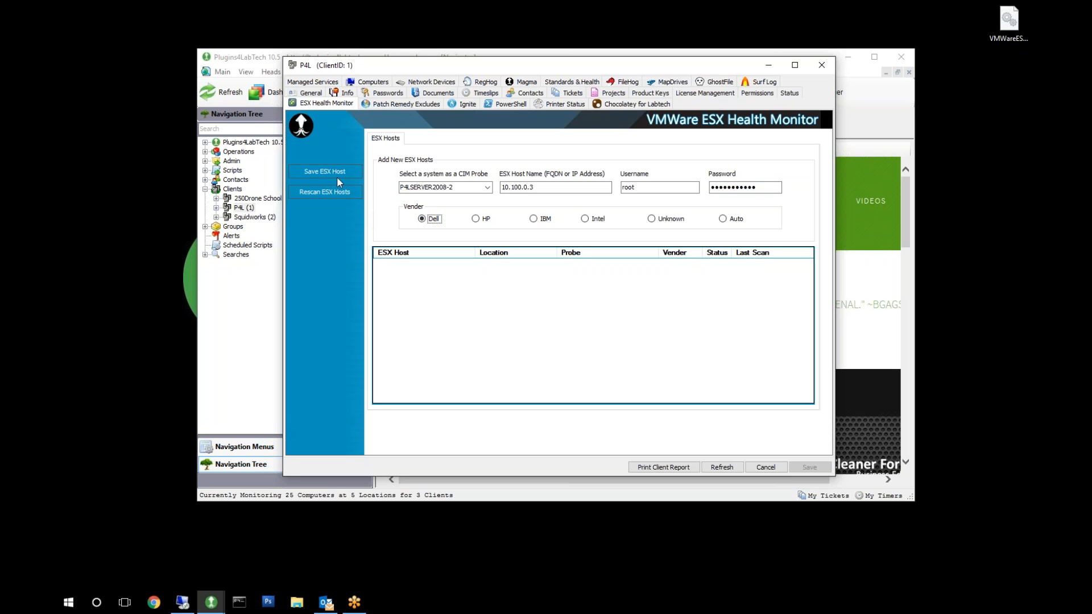
{"action": "left_click", "coordinate": [337, 171]}
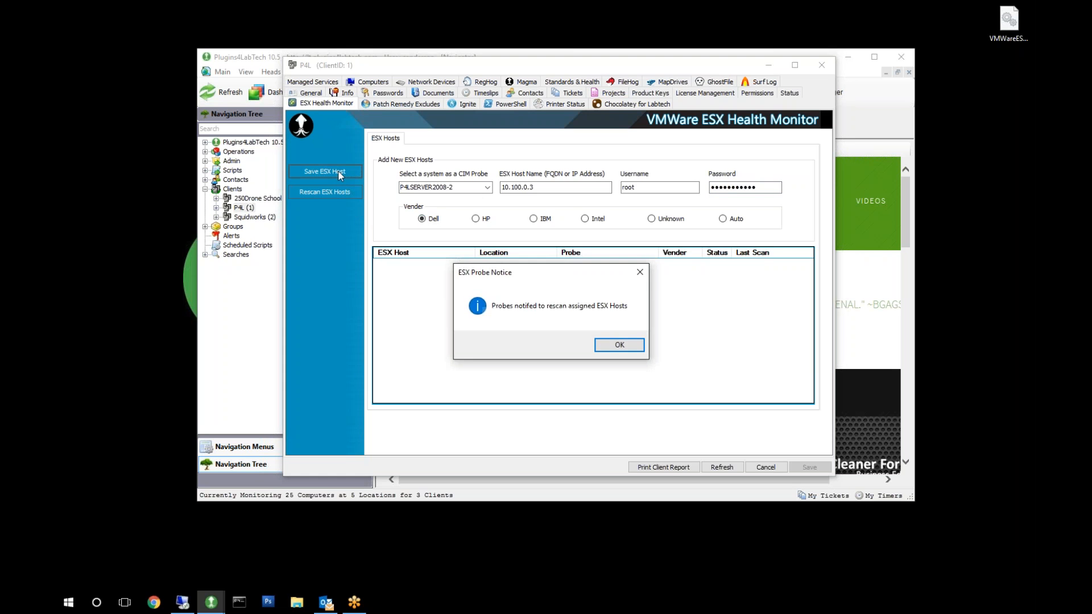
{"action": "left_click", "coordinate": [619, 345]}
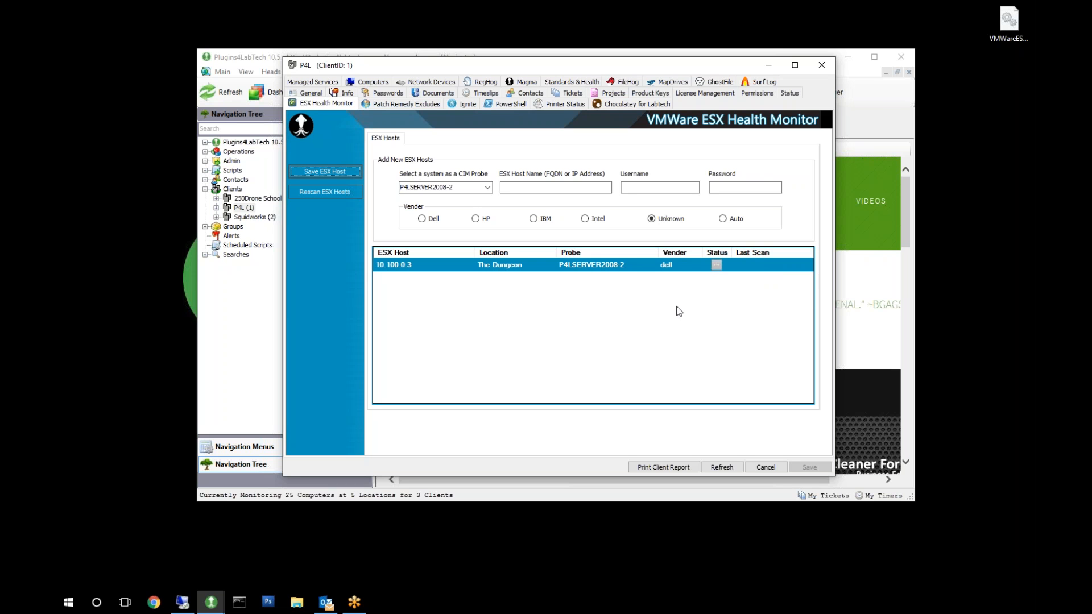
Add and save a second ESX host 10.100.0.4 with username root, the account password and vendor Dell, and close the client record.
{"action": "left_click", "coordinate": [512, 187]}
{"action": "type", "text": "10.100.0.4"}
{"action": "left_click", "coordinate": [639, 188]}
{"action": "type", "text": "root"}
{"action": "key", "text": "Tab"}
{"action": "type", "text": "p•••••••••"}
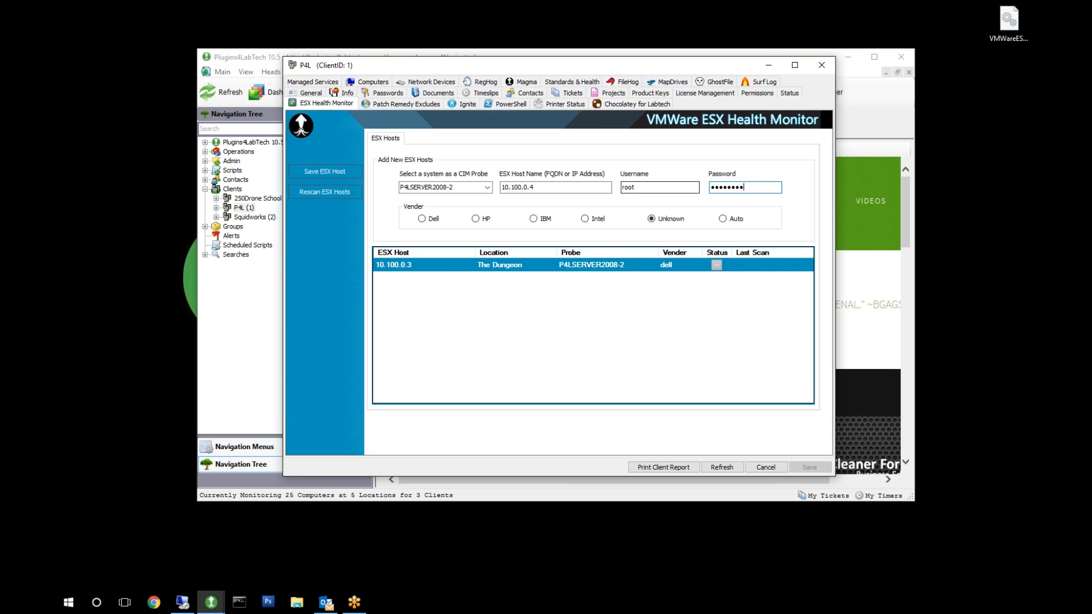
{"action": "type", "text": "•"}
{"action": "left_click", "coordinate": [424, 219]}
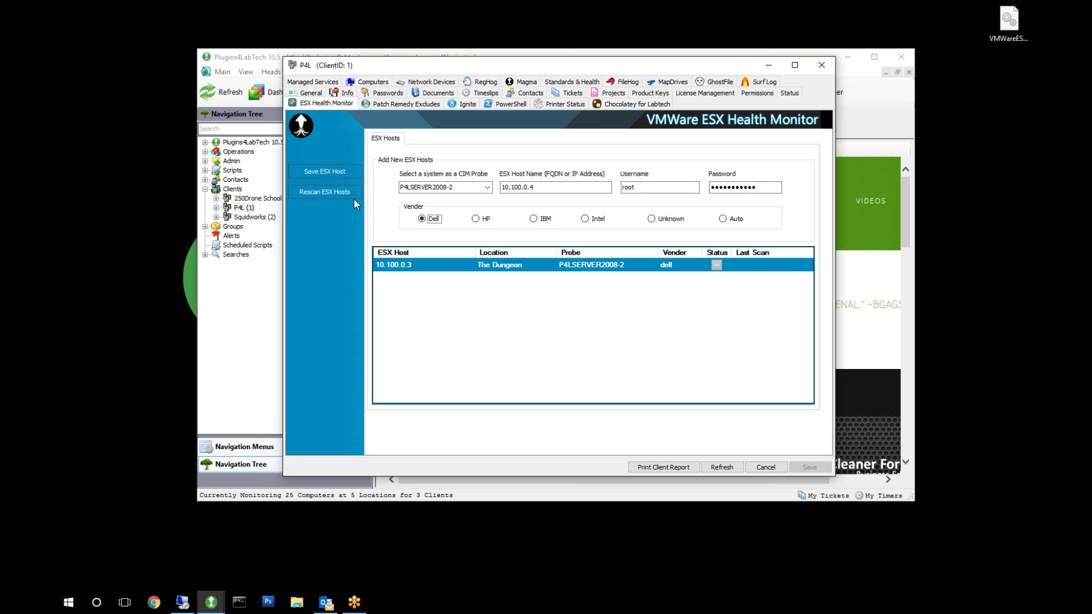
{"action": "left_click", "coordinate": [325, 171]}
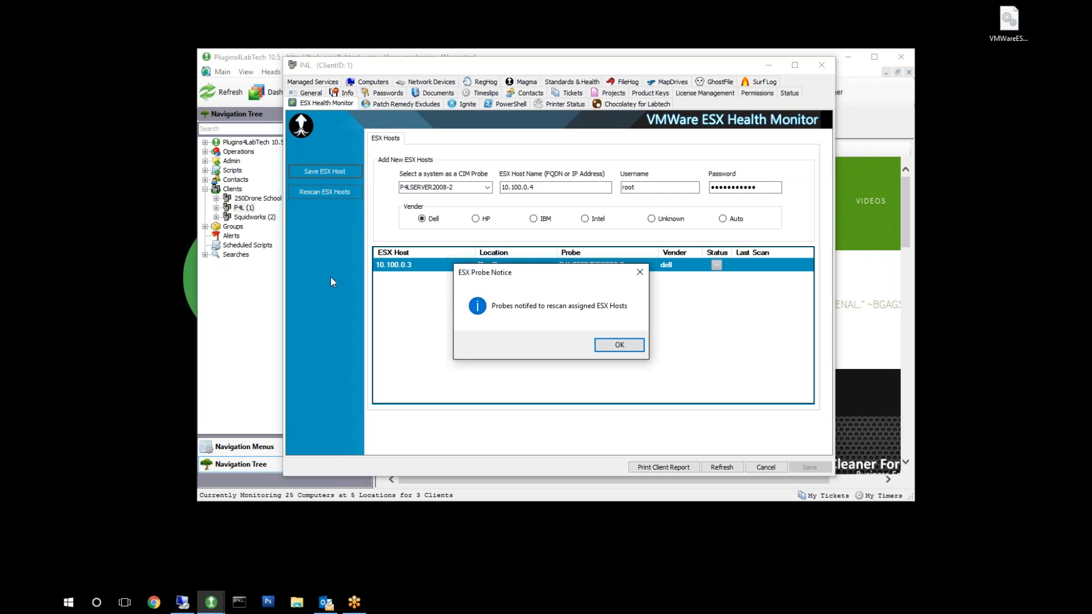
{"action": "left_click", "coordinate": [619, 345]}
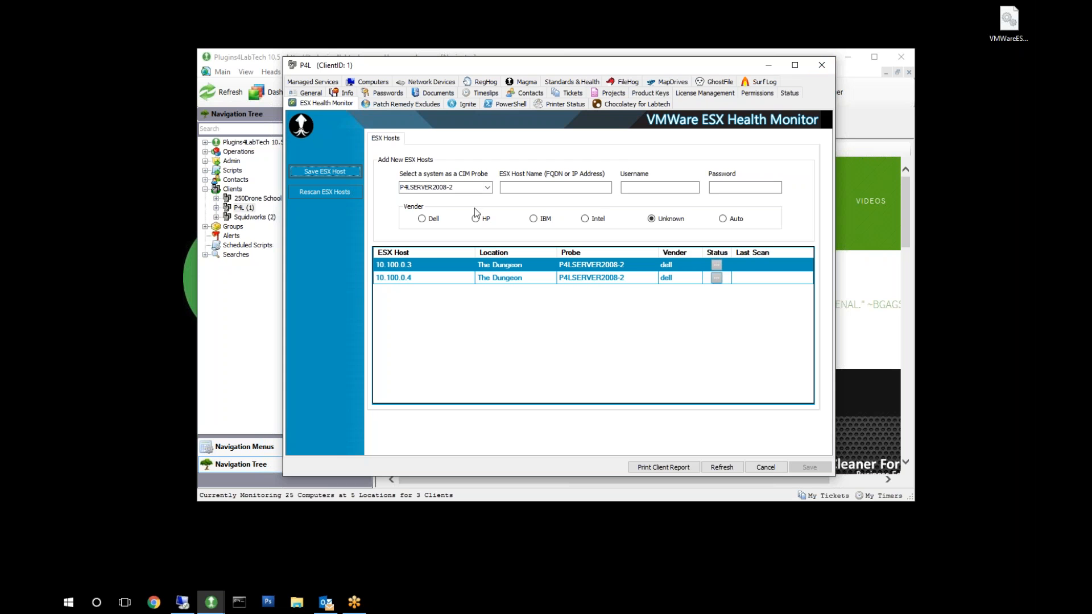
{"action": "left_click", "coordinate": [822, 66]}
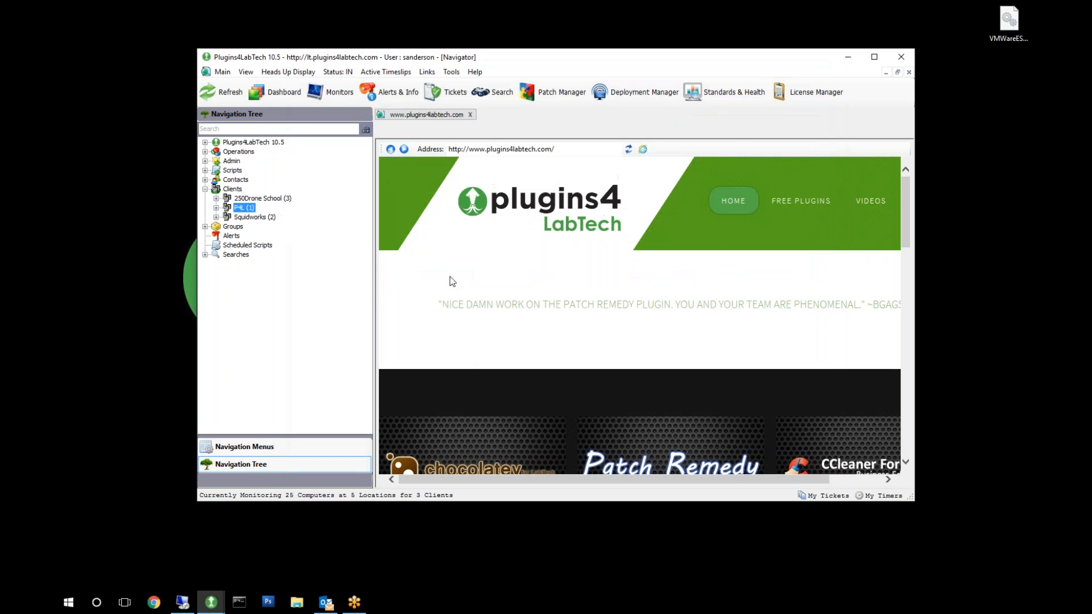
Open the global ESX Health Monitor window to check the scan status of the ESX hosts.
{"action": "left_click", "coordinate": [245, 72]}
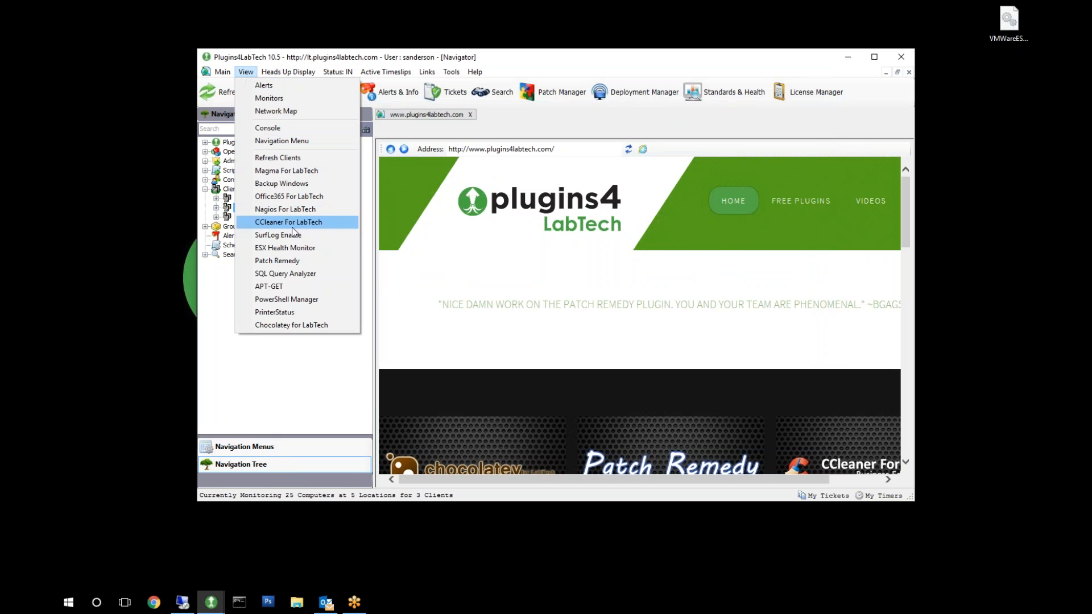
{"action": "left_click", "coordinate": [284, 248]}
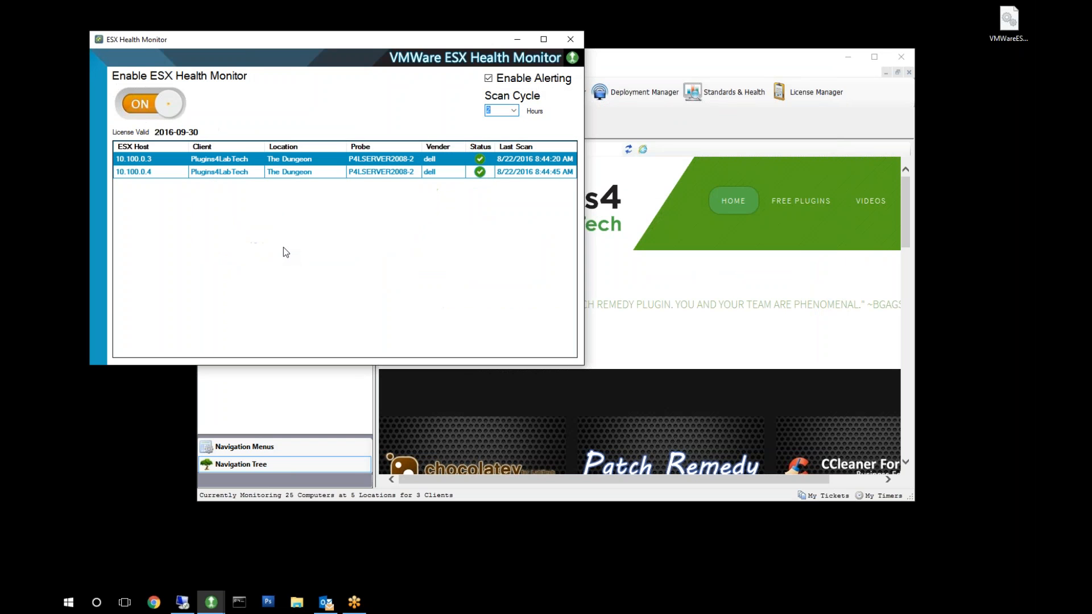
{"action": "left_click_drag", "start_coordinate": [305, 36], "coordinate": [390, 42]}
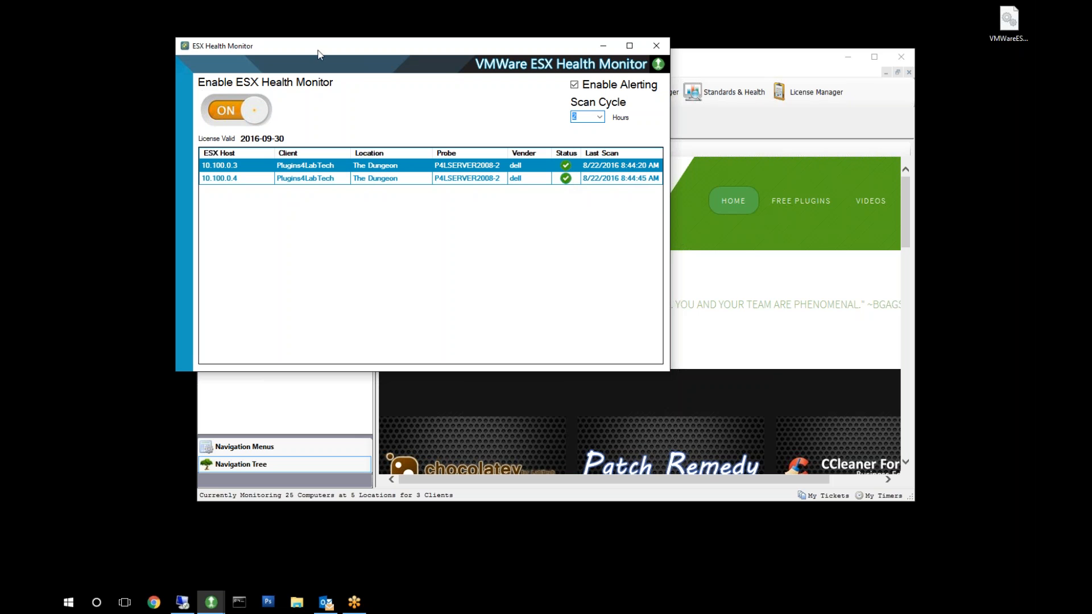
Reopen client P4L's ESX Health Monitor page and select host 10.100.0.4 in the host list.
{"action": "left_click", "coordinate": [734, 62]}
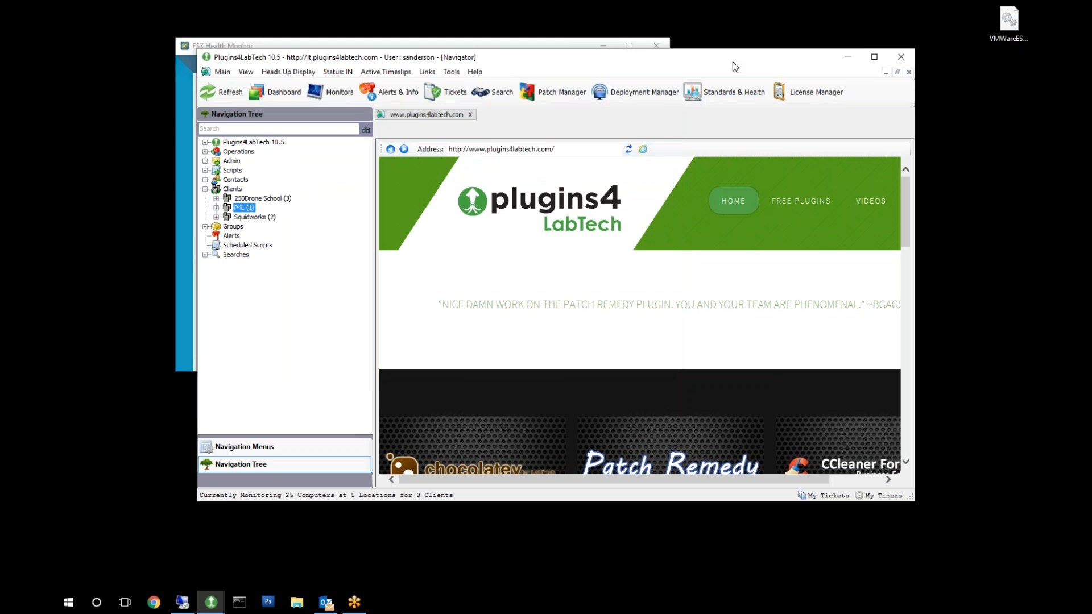
{"action": "double_click", "coordinate": [245, 207]}
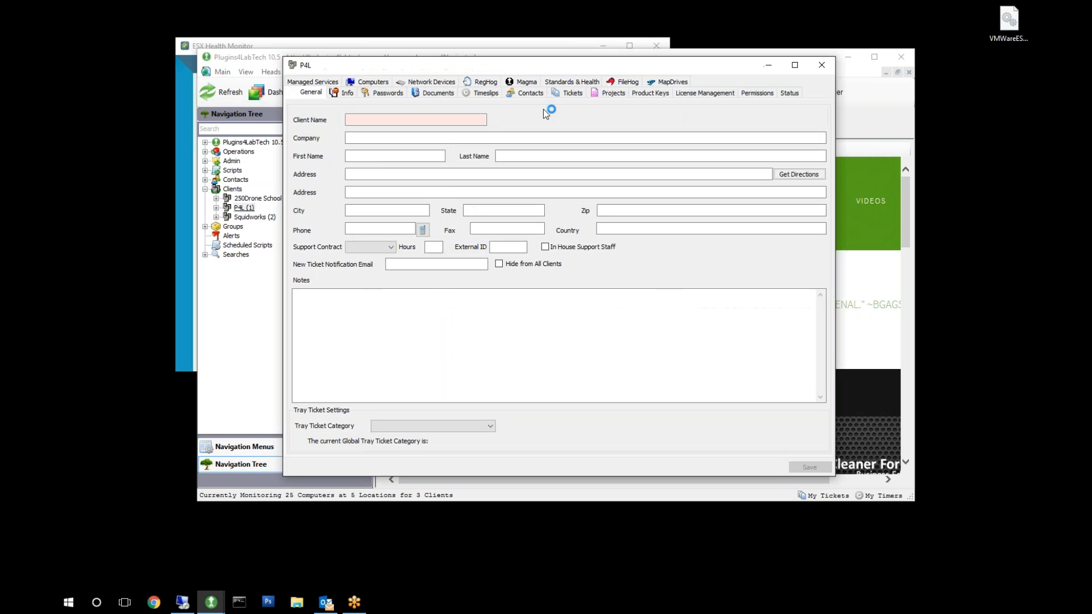
{"action": "left_click", "coordinate": [332, 92]}
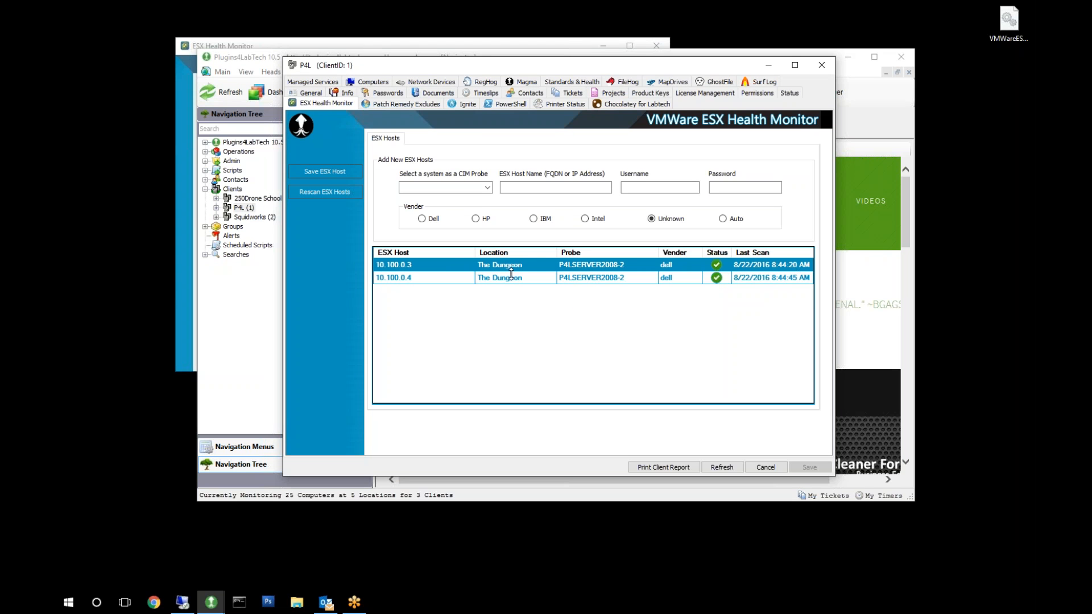
{"action": "left_click", "coordinate": [449, 281]}
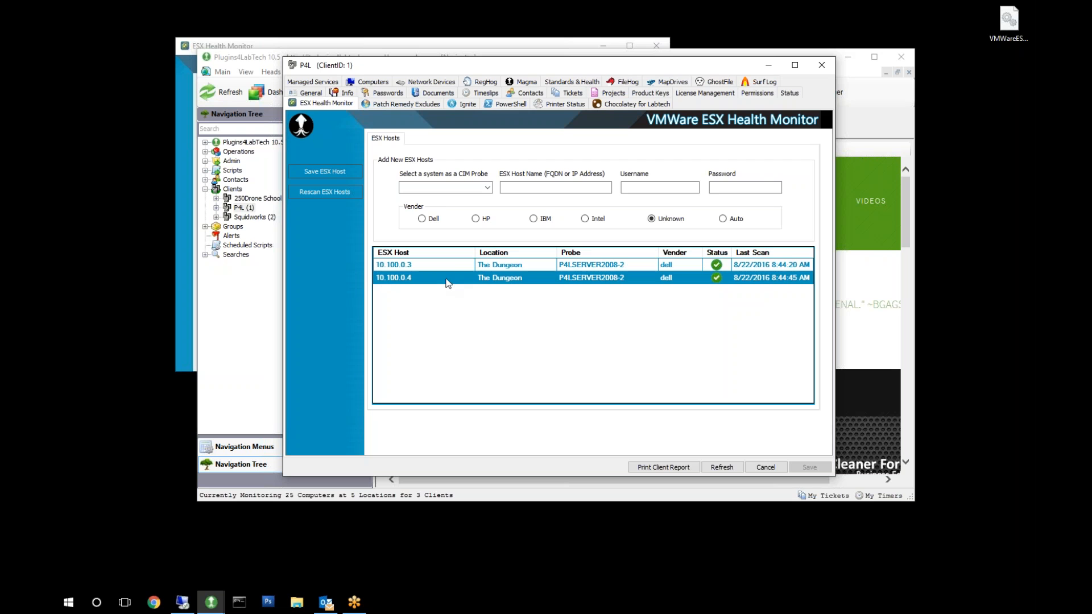
View the CIM data of ESX host 10.100.0.4 and examine the status of its hardware items.
{"action": "left_click", "coordinate": [449, 266]}
{"action": "right_click", "coordinate": [449, 281]}
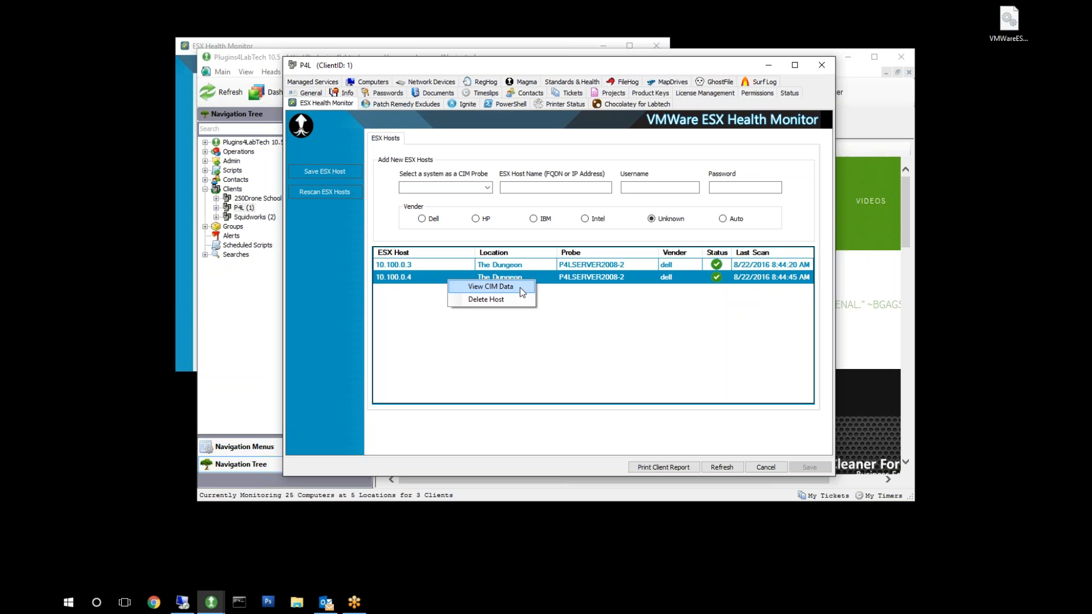
{"action": "left_click", "coordinate": [519, 287]}
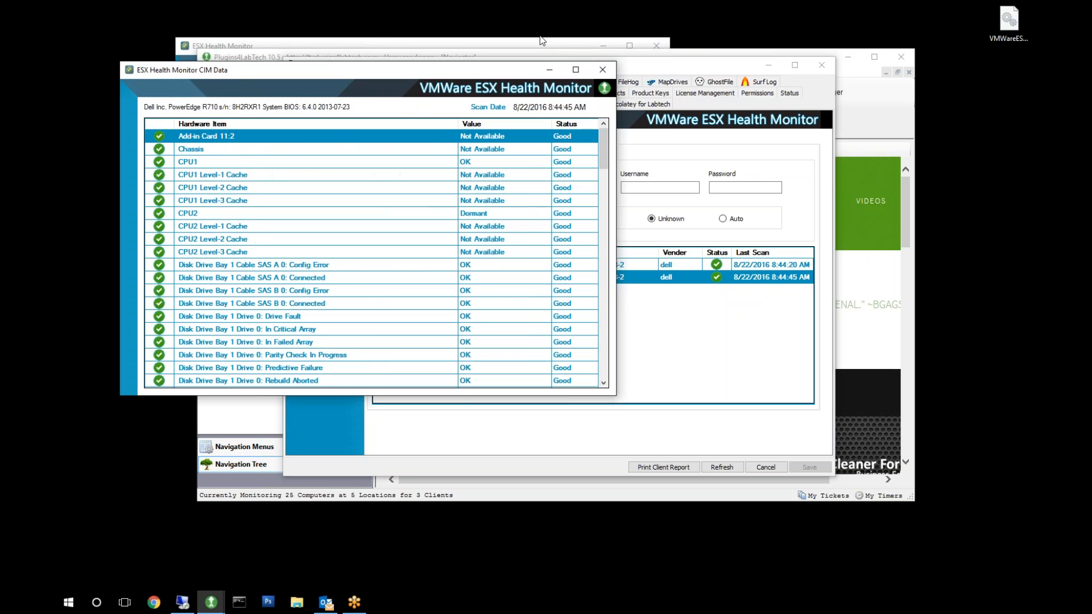
{"action": "left_click_drag", "start_coordinate": [476, 80], "coordinate": [553, 61]}
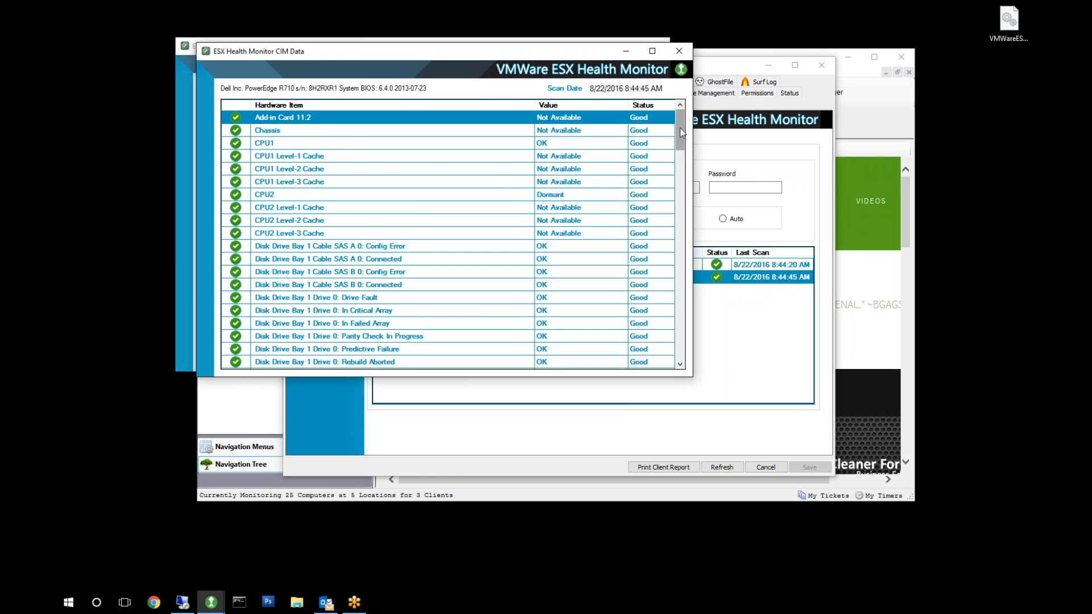
{"action": "mouse_move", "coordinate": [682, 132]}
{"action": "left_mouse_down"}
{"action": "mouse_move", "coordinate": [688, 267]}
{"action": "mouse_move", "coordinate": [682, 128]}
{"action": "left_mouse_up"}
{"action": "scroll", "coordinate": [644, 228], "scroll_direction": "down", "scroll_amount": 9}
{"action": "scroll", "coordinate": [641, 303], "scroll_direction": "down", "scroll_amount": 5}
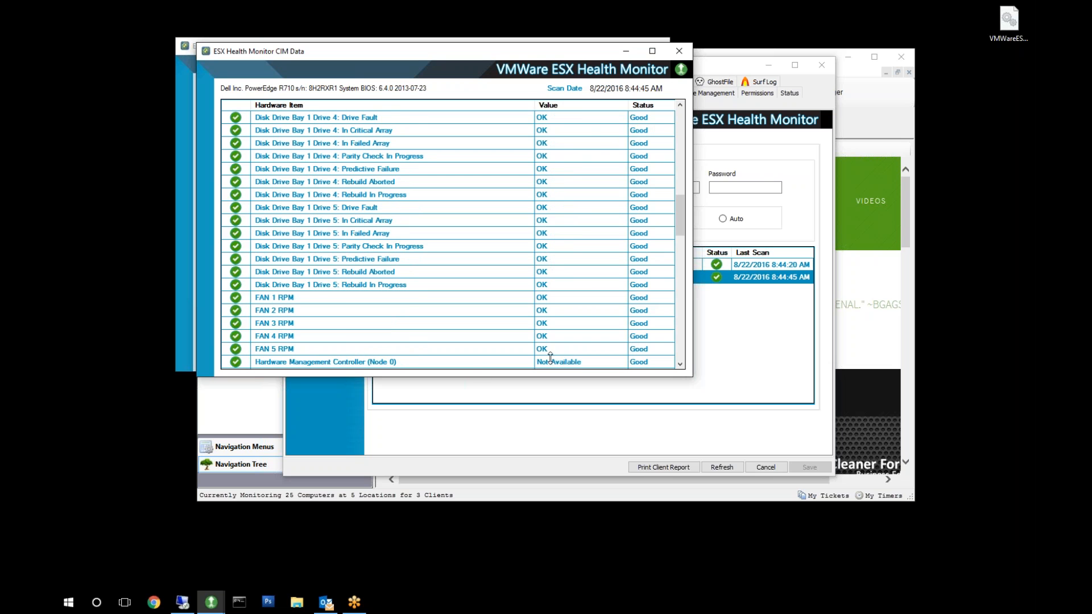
{"action": "scroll", "coordinate": [545, 341], "scroll_direction": "up", "scroll_amount": 5}
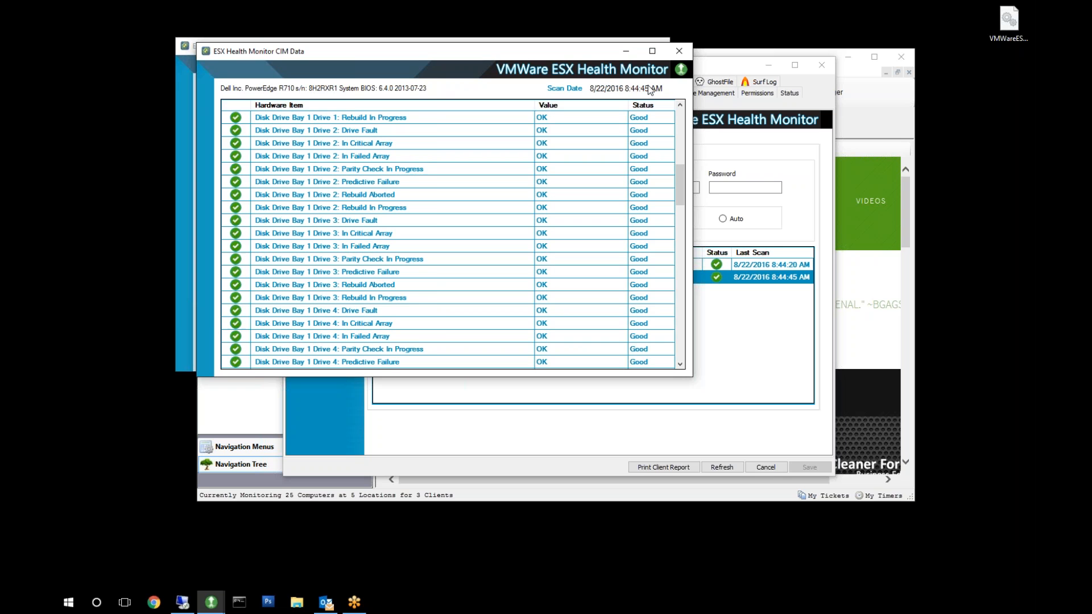
View the plugin's About information, then close it and the CIM data window.
{"action": "left_click", "coordinate": [681, 70]}
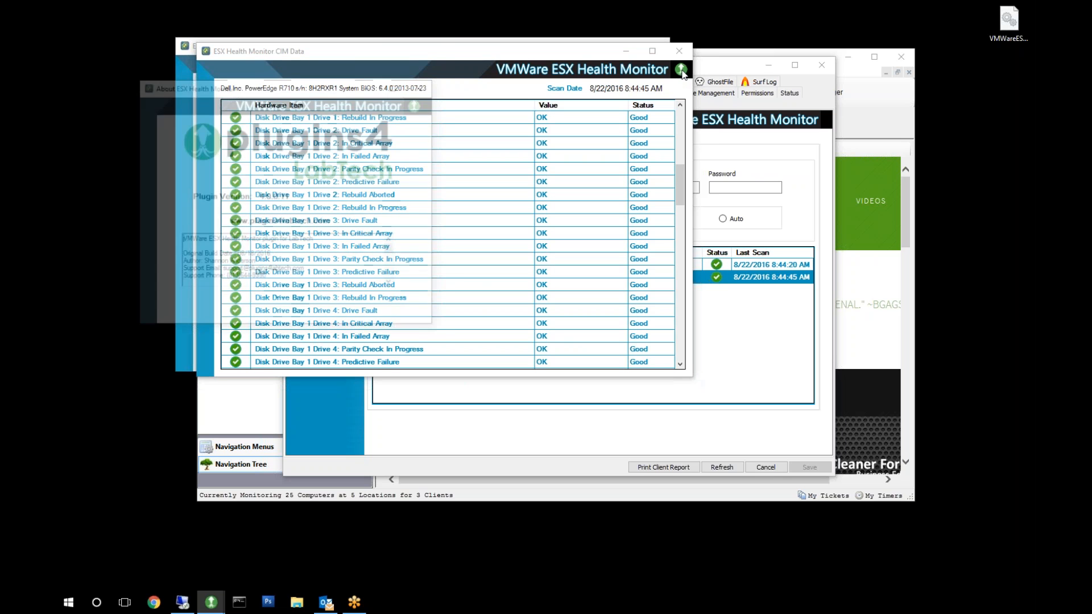
{"action": "left_click_drag", "start_coordinate": [298, 90], "coordinate": [329, 90]}
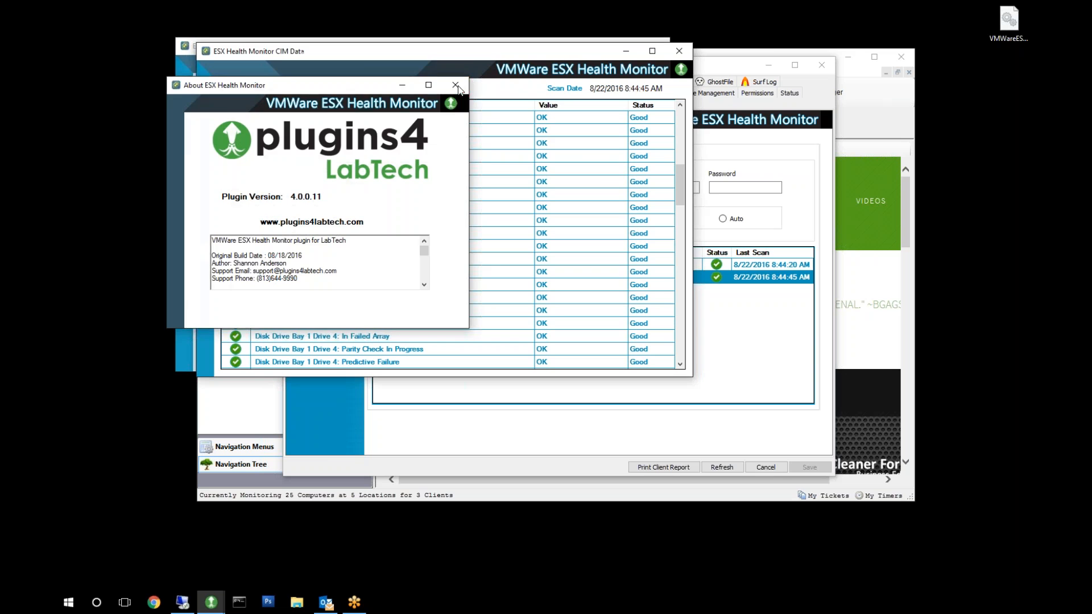
{"action": "left_click", "coordinate": [455, 86]}
{"action": "left_click", "coordinate": [679, 51]}
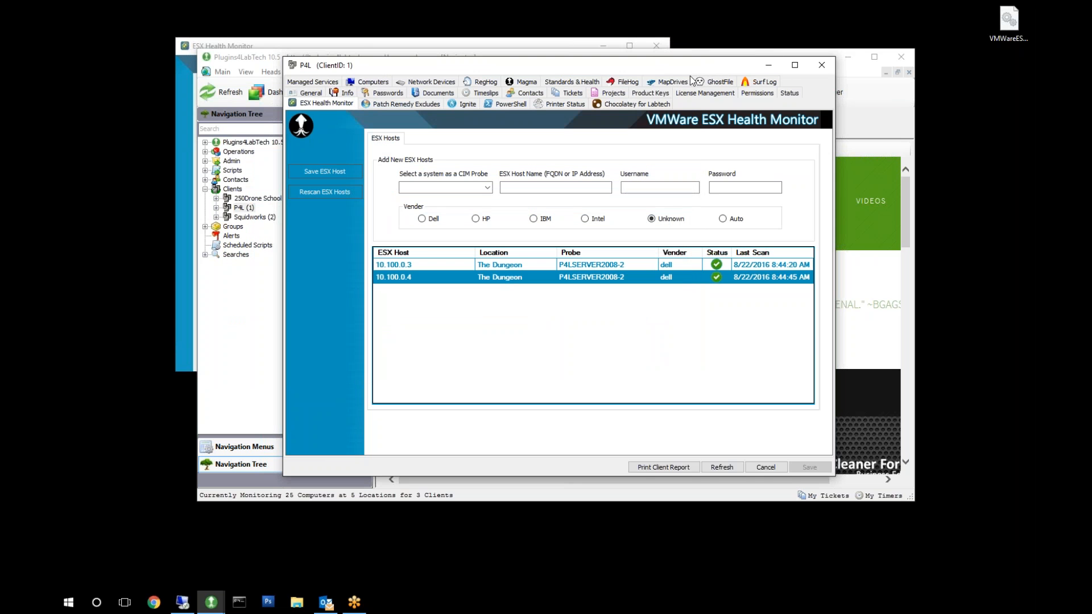
Open the internal monitors list in the LabTech console and select the CIM - P4L ESX Health Monitor entry.
{"action": "left_click", "coordinate": [244, 63]}
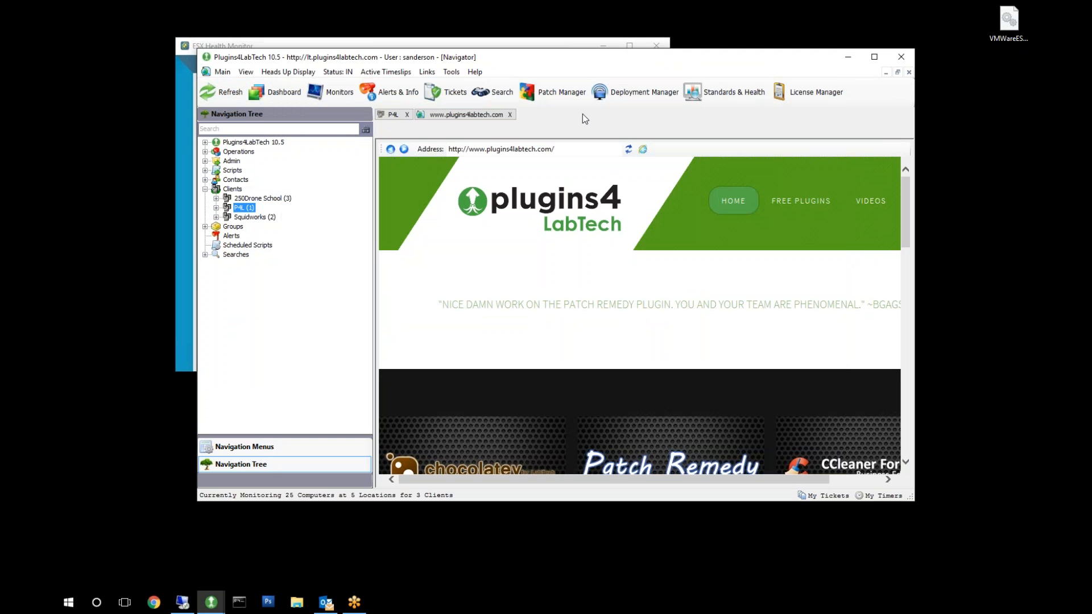
{"action": "left_click", "coordinate": [340, 92]}
{"action": "left_click", "coordinate": [645, 149]}
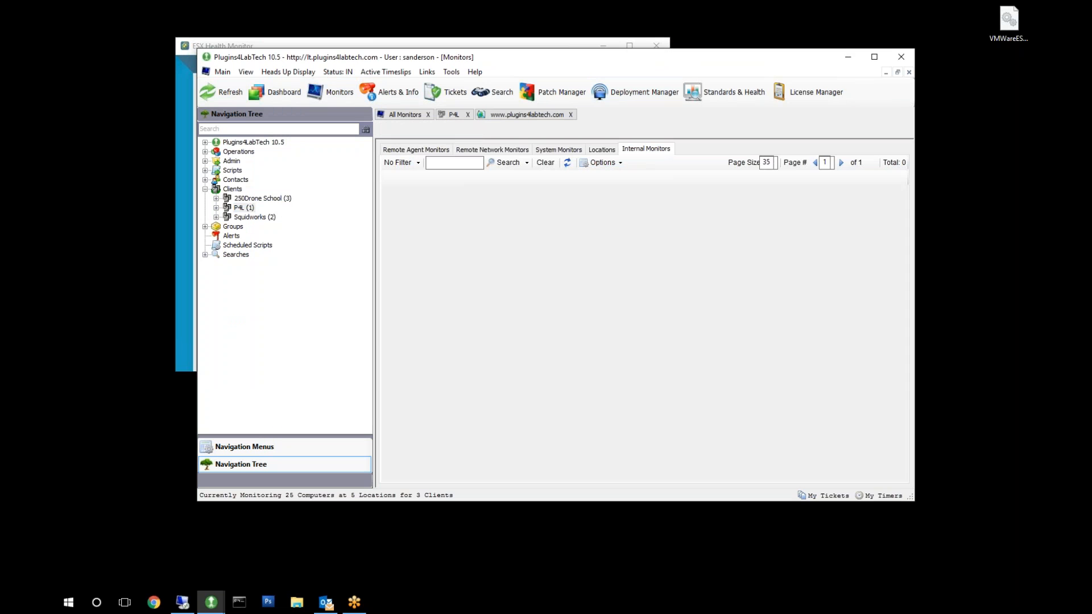
{"action": "left_click", "coordinate": [452, 284]}
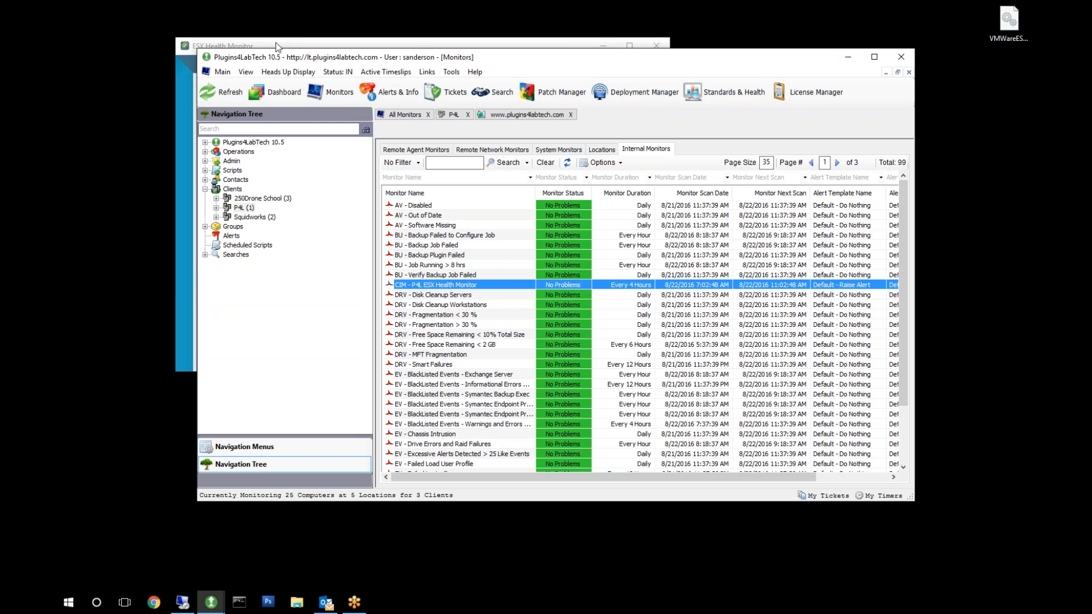
Compare the global ESX Health Monitor's alerting and scan cycle settings with the internal monitor's schedule.
{"action": "left_click", "coordinate": [308, 40]}
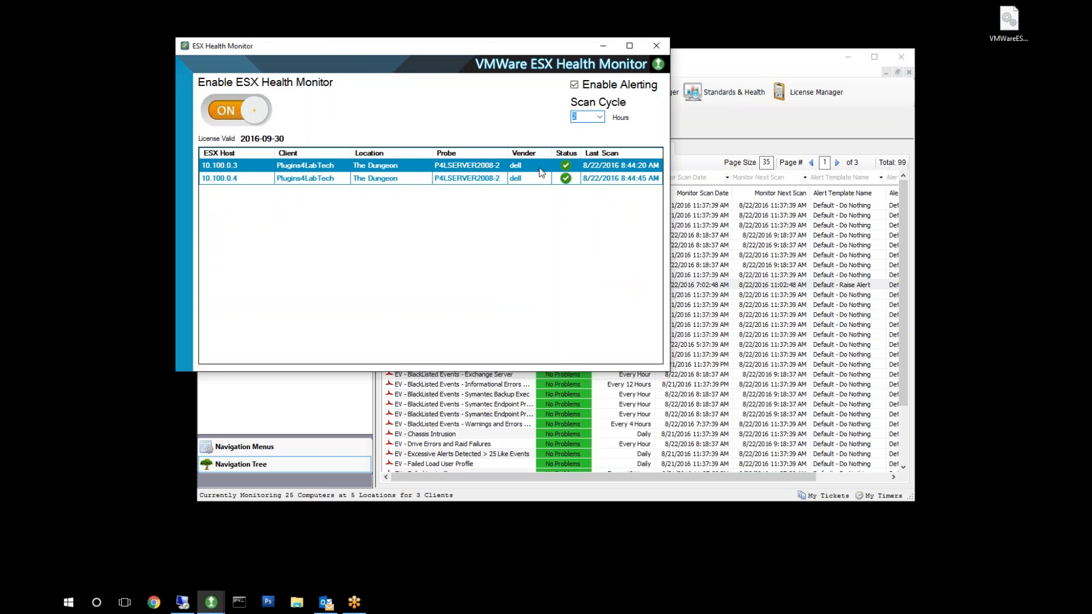
{"action": "left_click", "coordinate": [795, 51]}
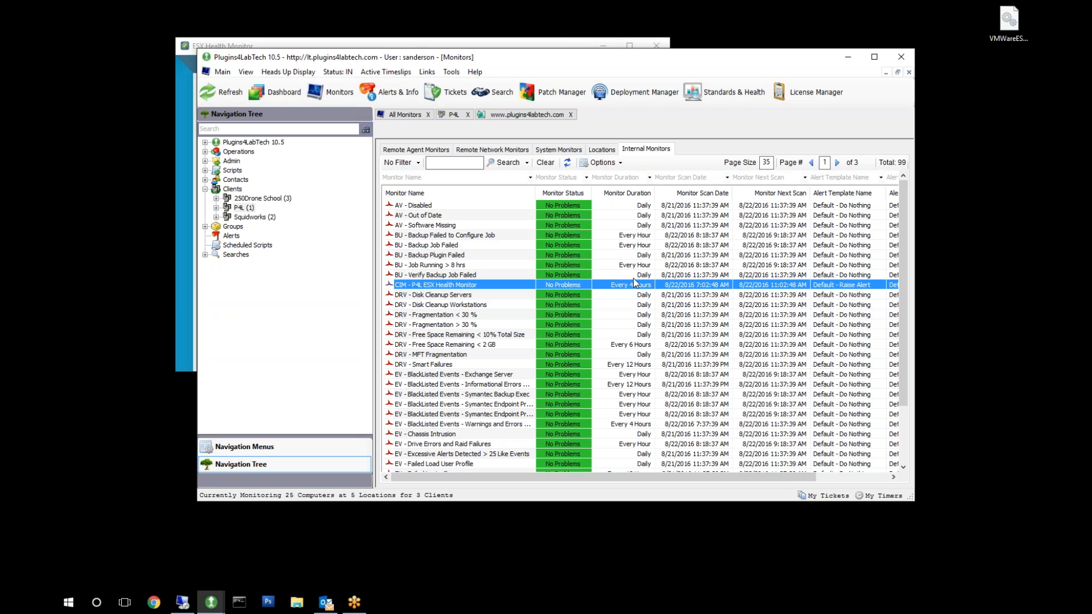
{"action": "left_click", "coordinate": [222, 43]}
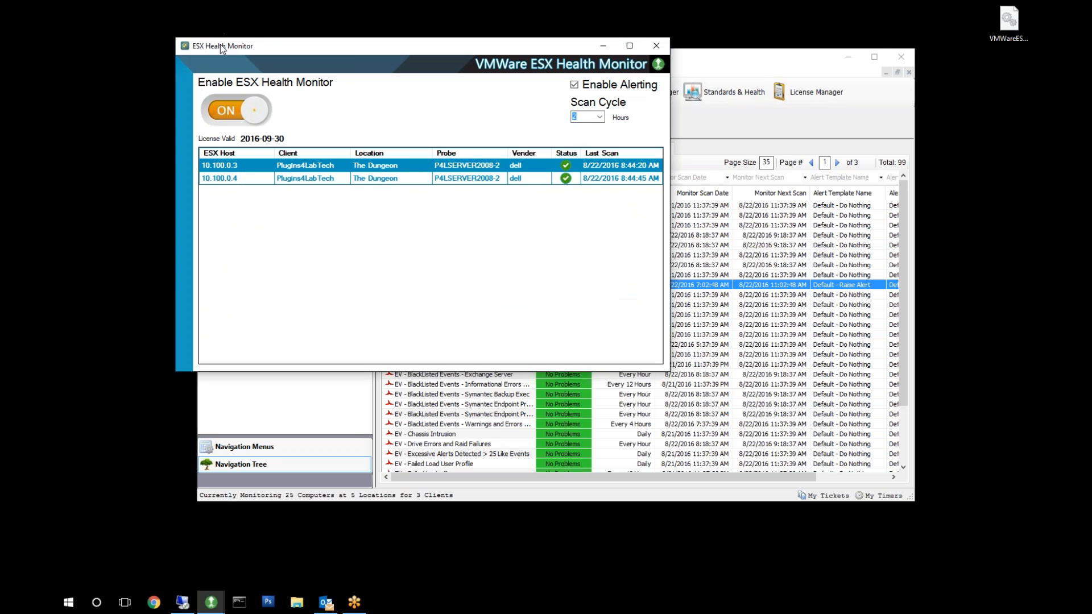